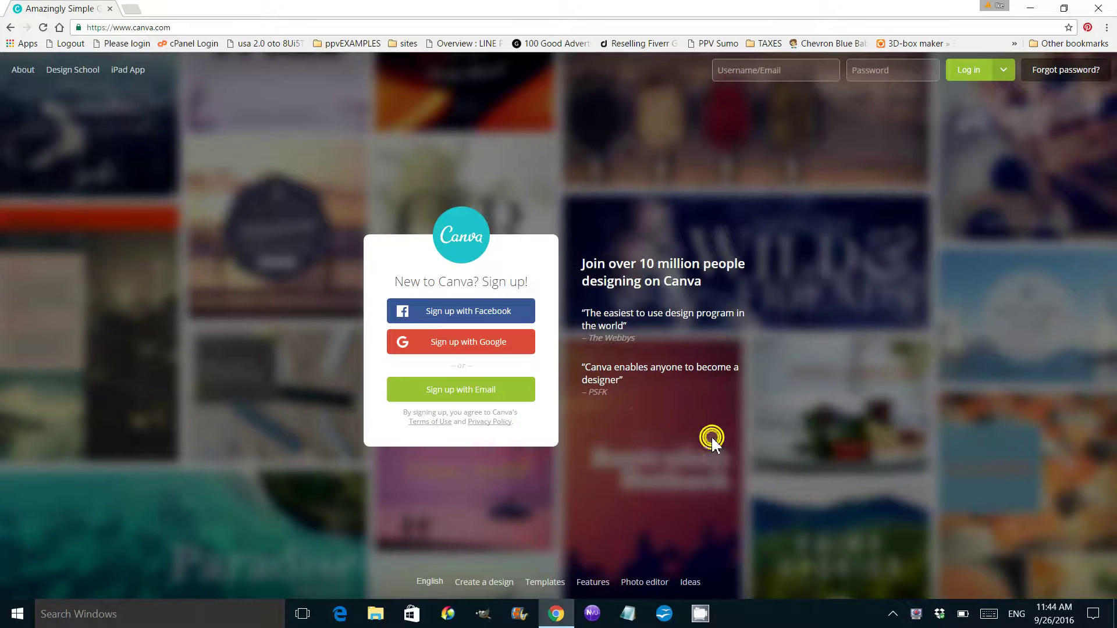
Step: Sign in with Google and start a new Leaderboard (IAB) ad from the full design-type list
left_click(443, 343)
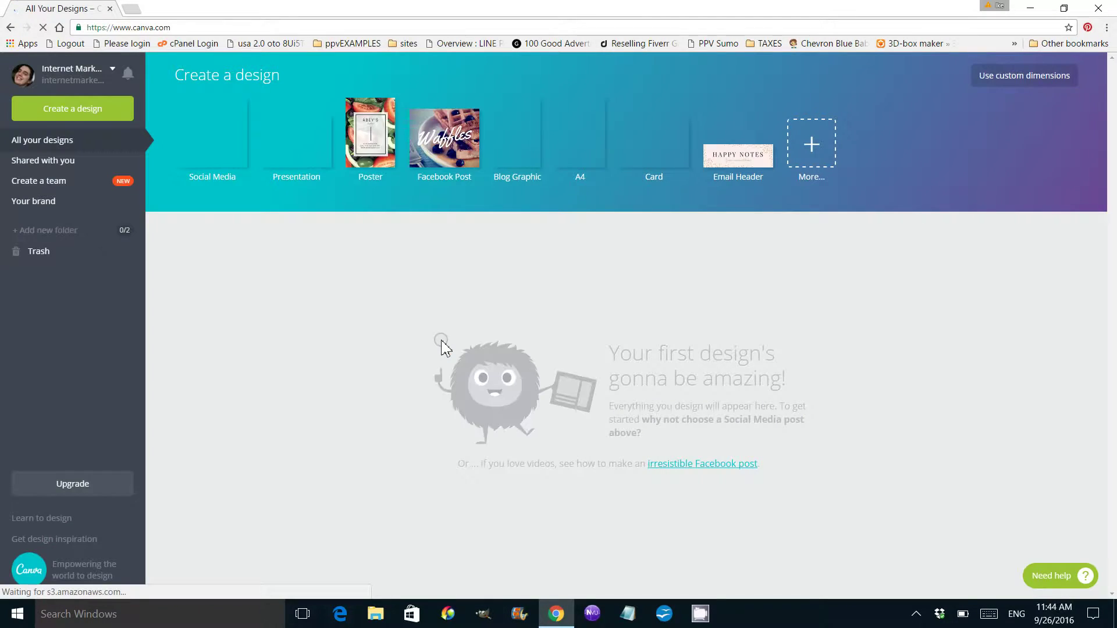
left_click(814, 154)
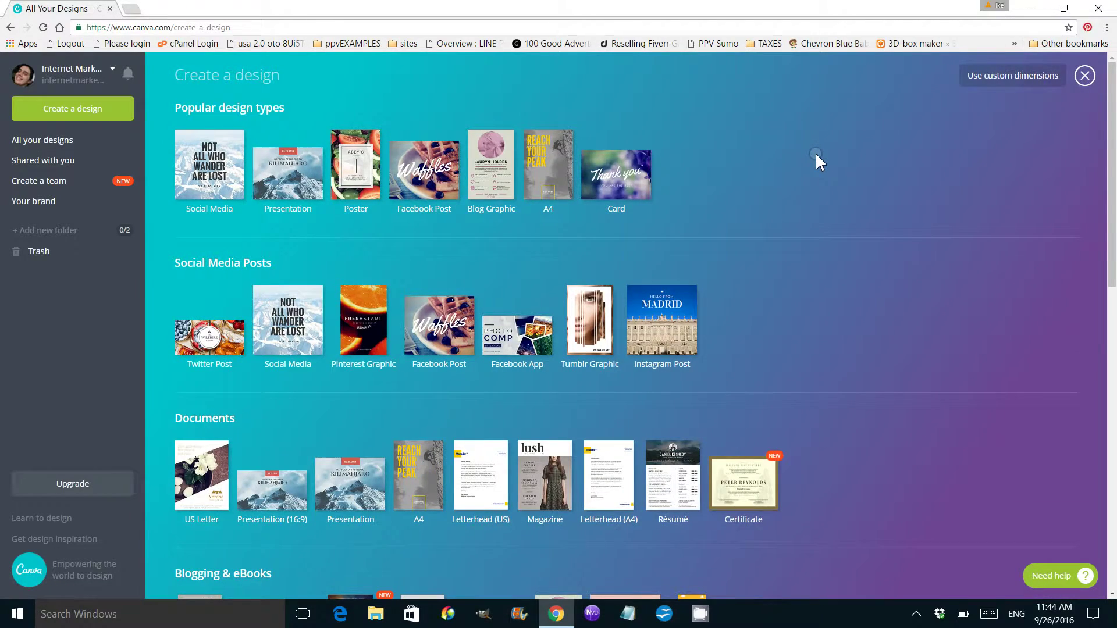
scroll(1048, 474, "down", 4)
scroll(1047, 474, "down", 5)
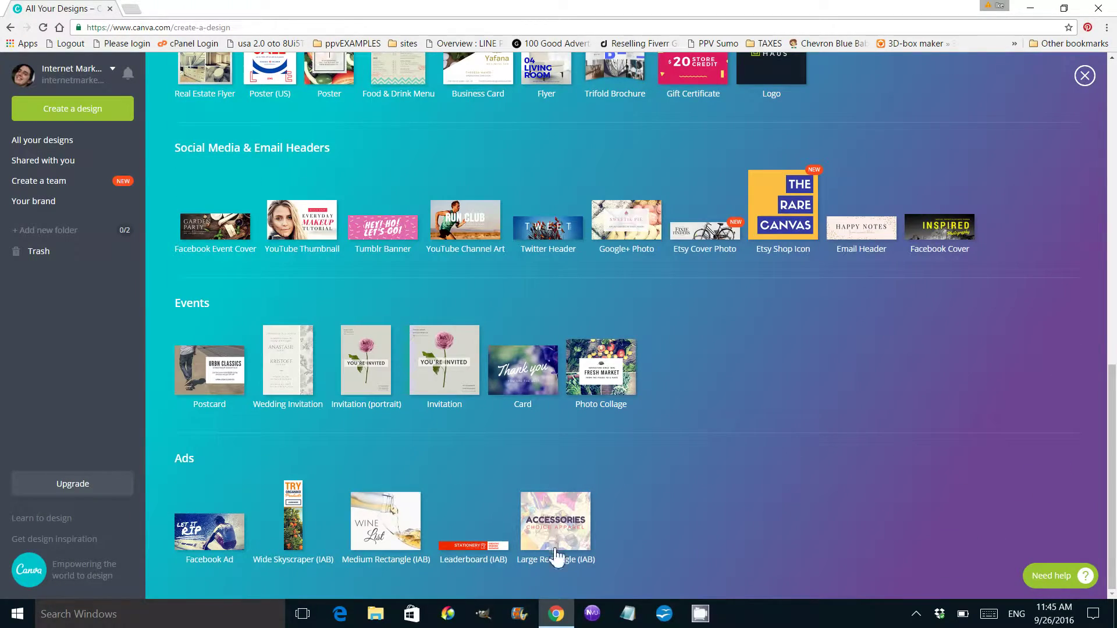
left_click(469, 550)
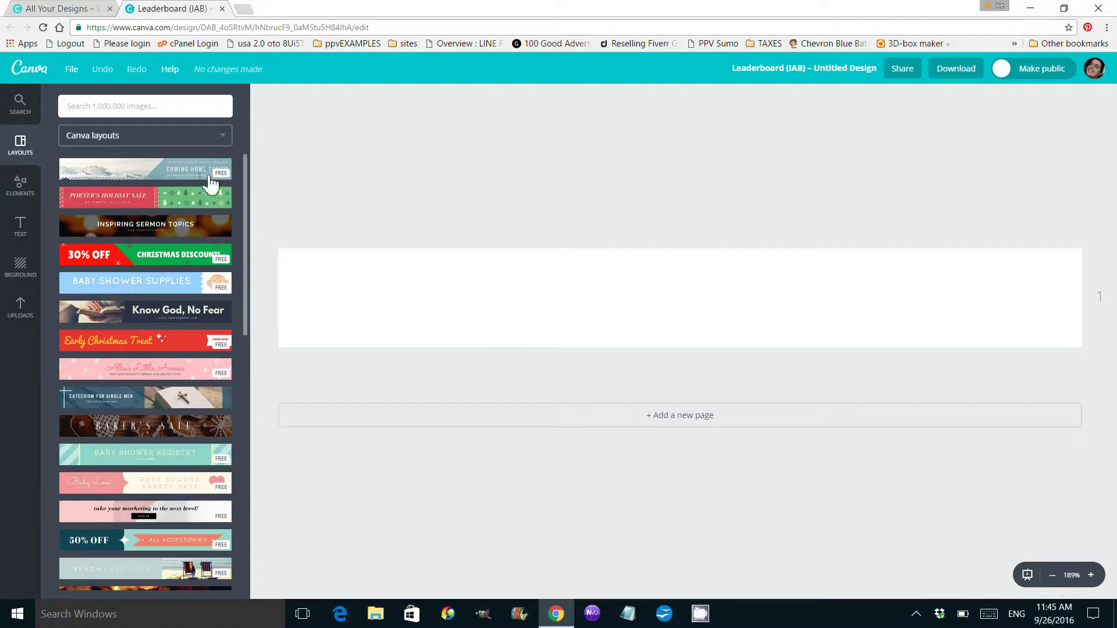
mouse_move(246, 314)
left_mouse_down()
mouse_move(251, 567)
mouse_move(240, 296)
left_mouse_up()
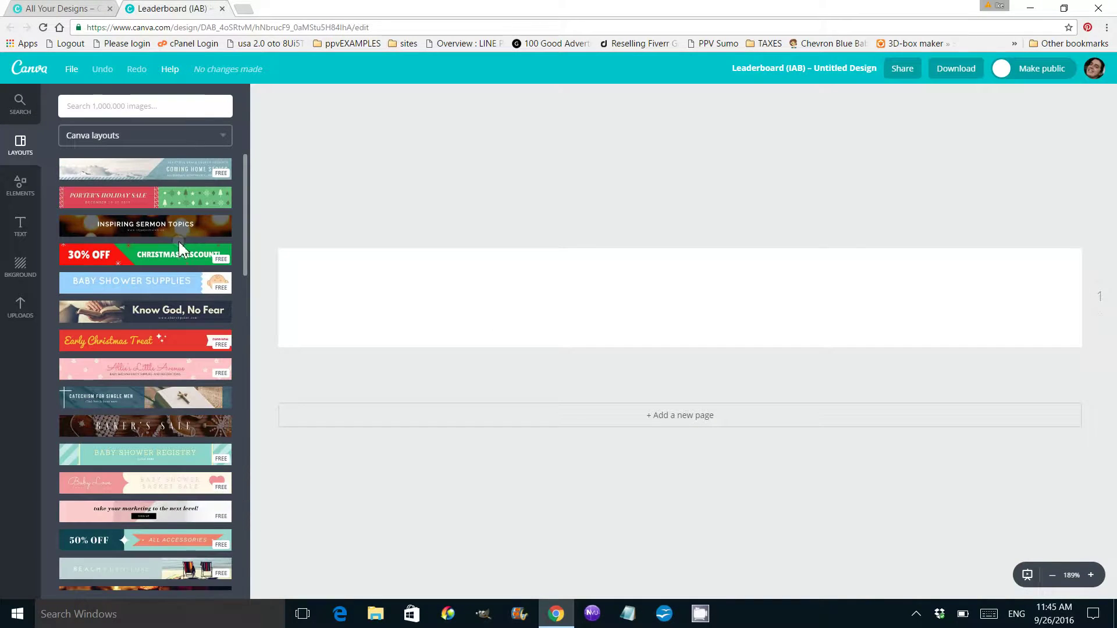
Step: Apply the first Coming Home Series cloudy-mountain layout to the blank banner
left_click(192, 172)
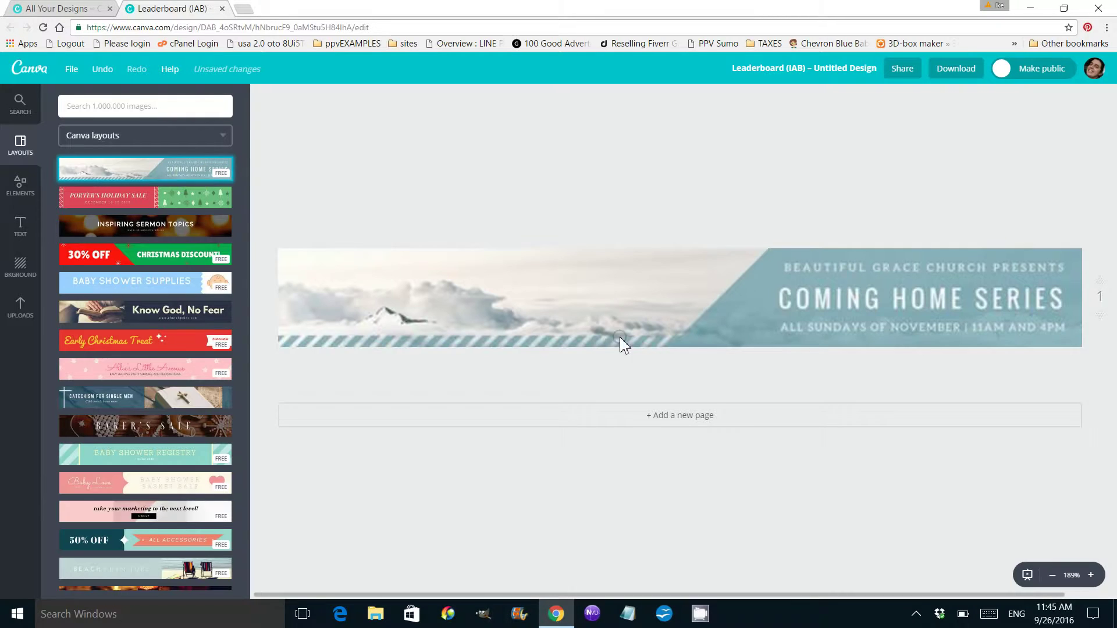
Step: Select the 'Beautiful Grace Church presents' tagline and delete its text for the new line
left_click(792, 270)
left_click(752, 299)
left_click(801, 270)
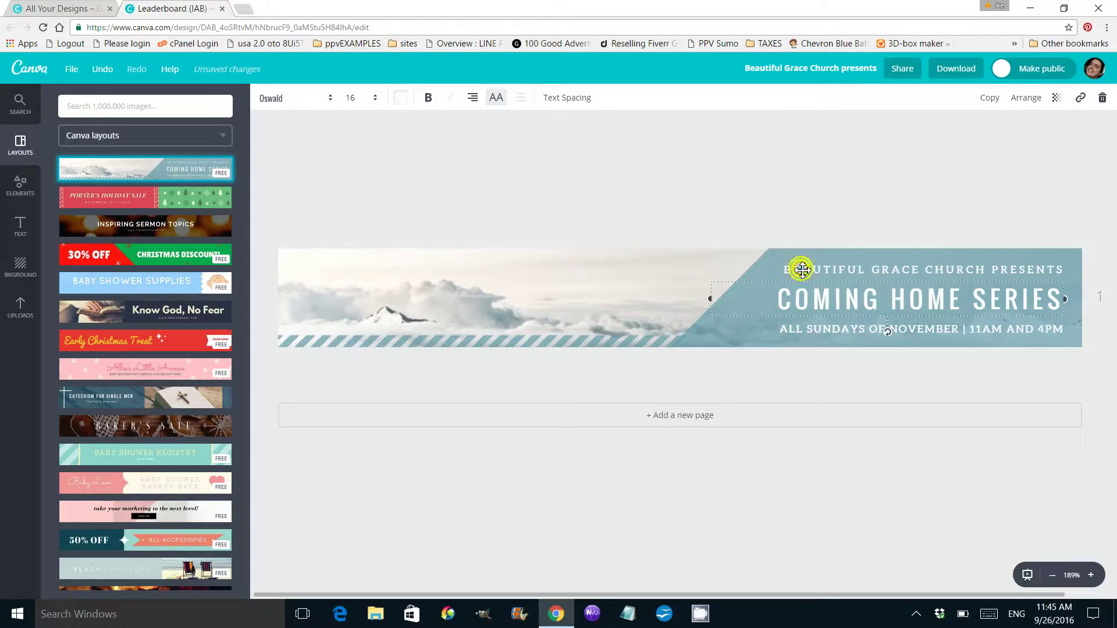
left_click_drag(811, 265, 813, 263)
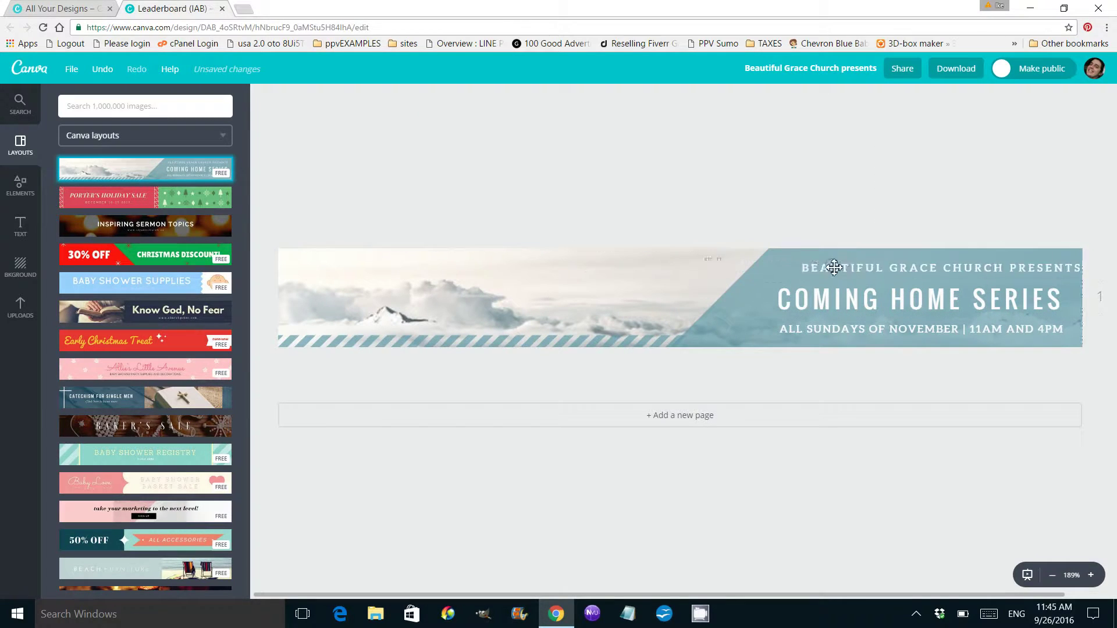
left_click(625, 310)
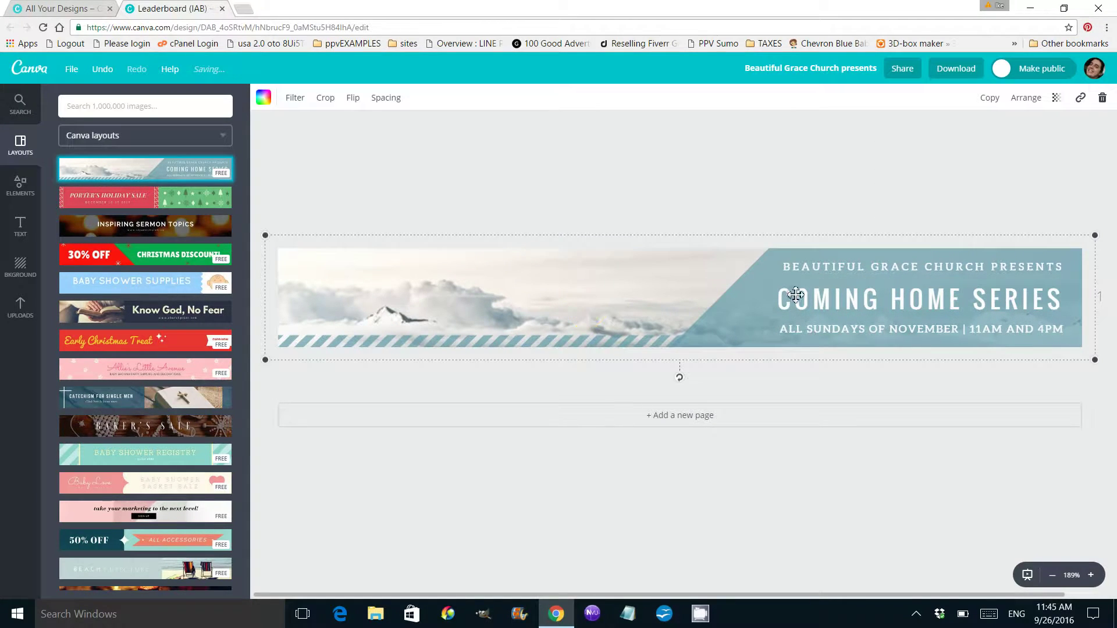
left_click(799, 271)
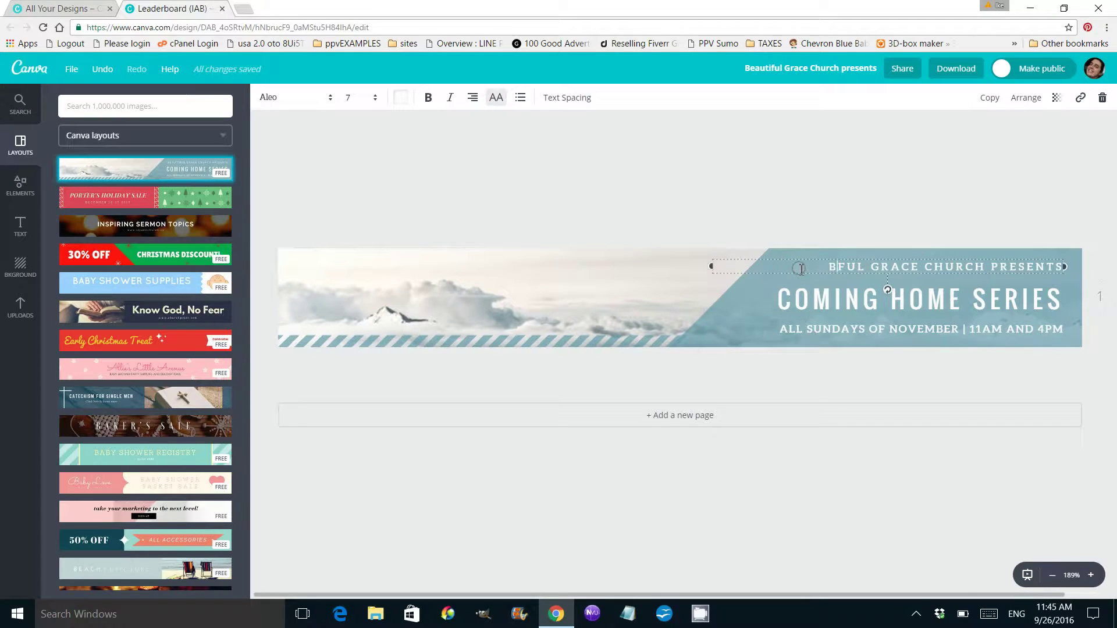
key("Delete")
key("Delete")
key("Delete")
type("IT'S EASY TO E")
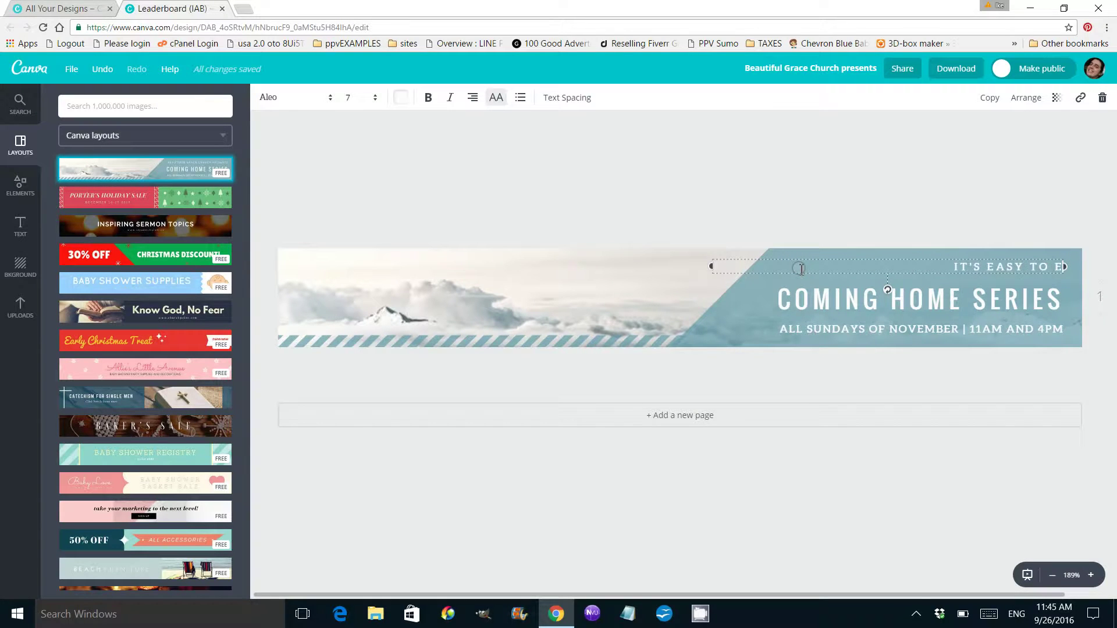
type("dit")
type(" images with")
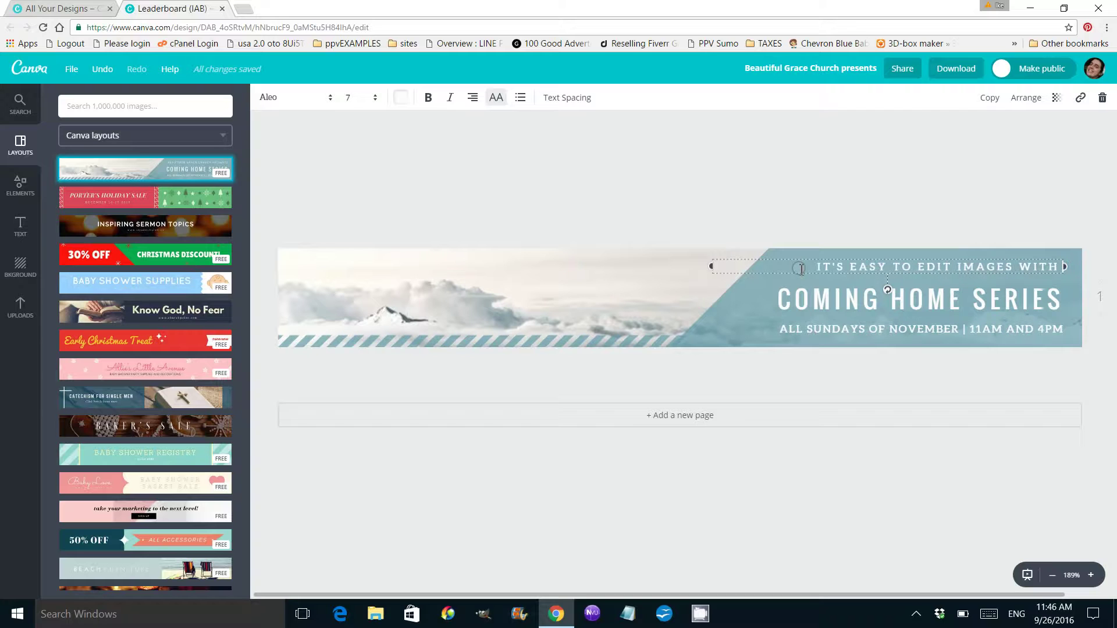
type(" canva!")
Step: Replace the COMING HOME SERIES headline with LEARN HOW TO MAKE IMAGES TODAY!
left_click(840, 306)
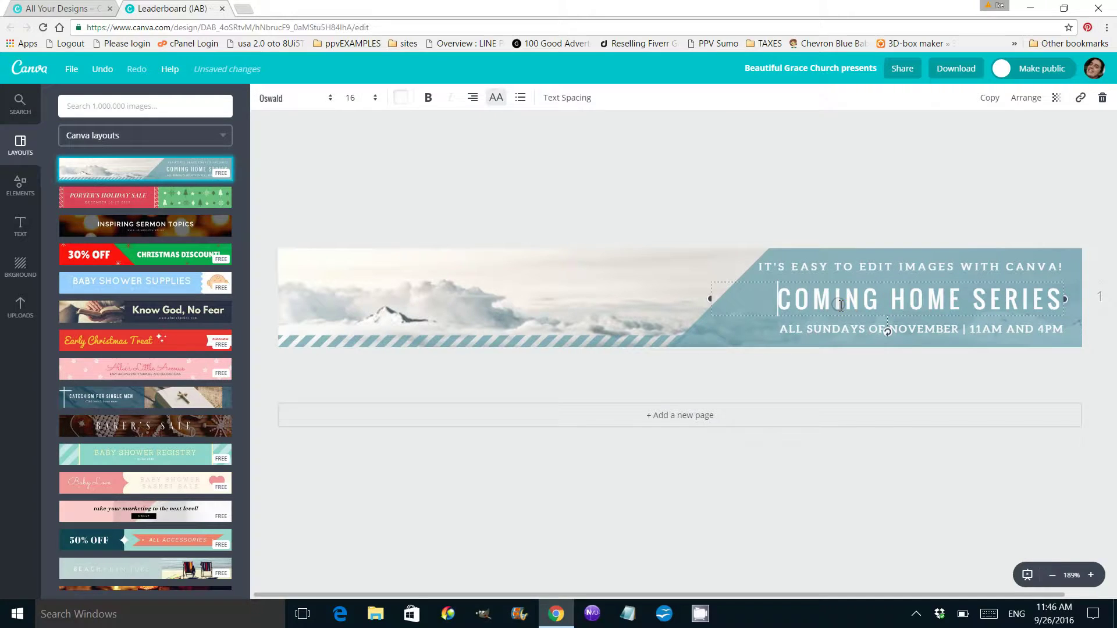
left_click_drag(776, 306, 1054, 308)
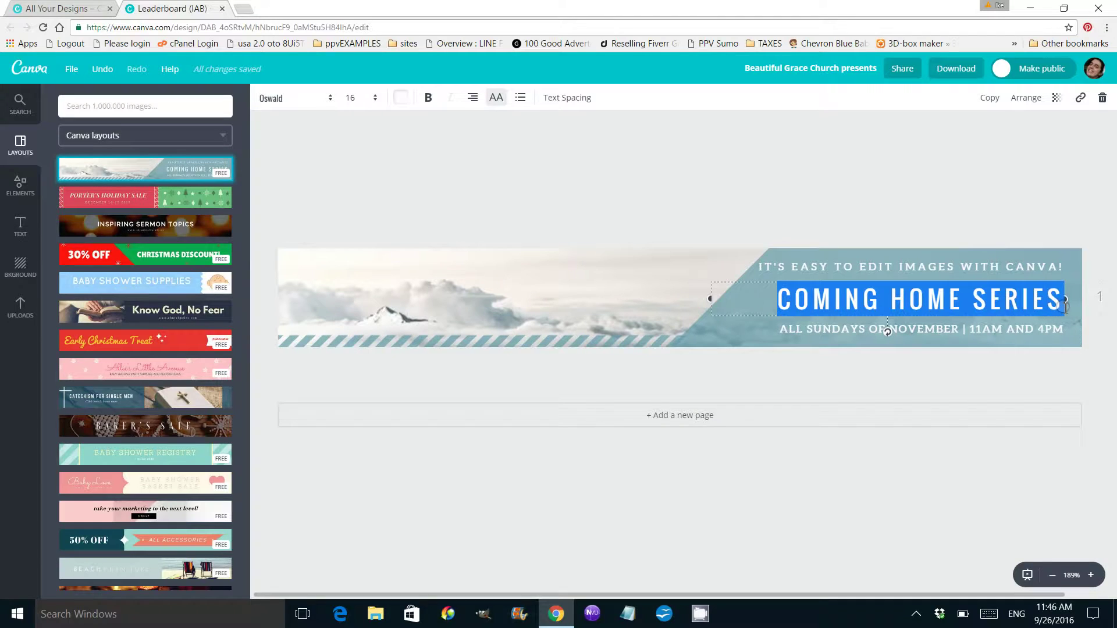
type("LEARN HOW TO ")
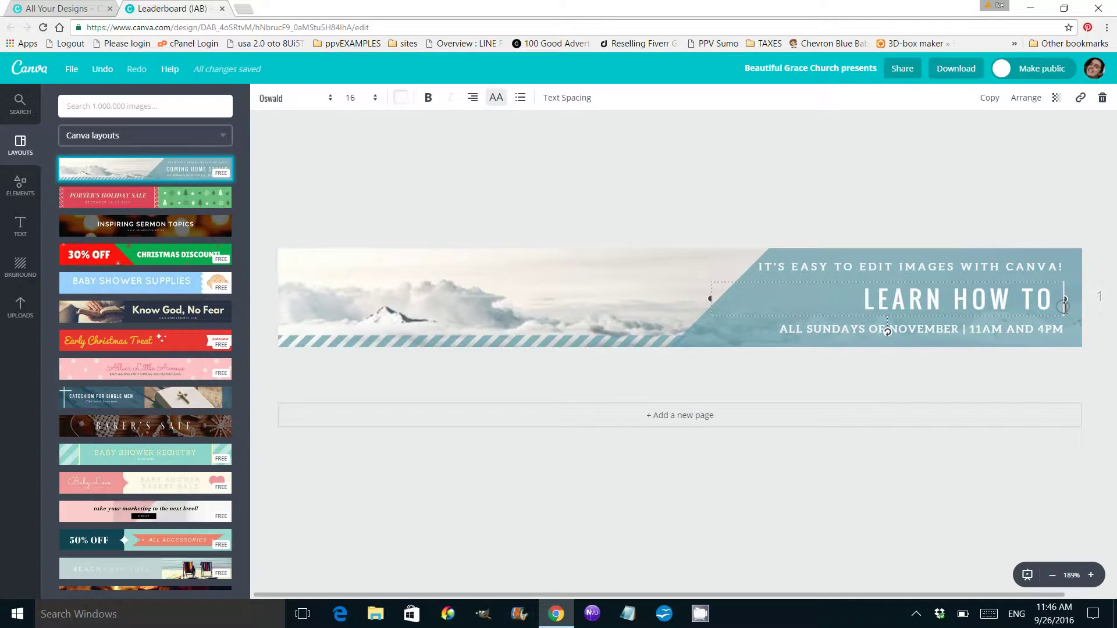
type("MAKE IMAGES")
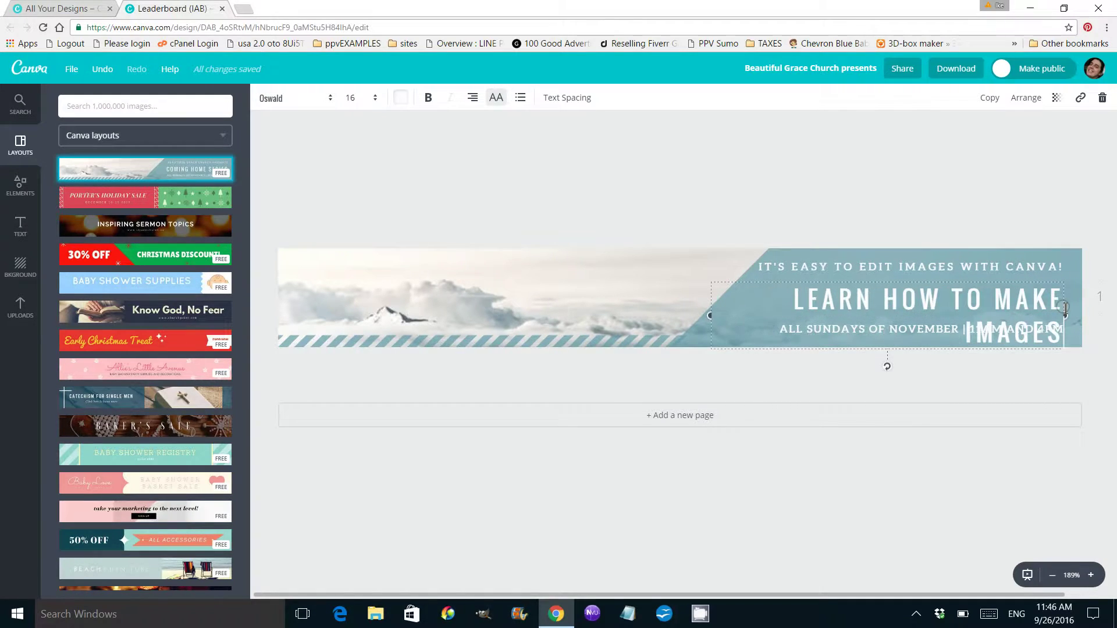
type("TODAY!")
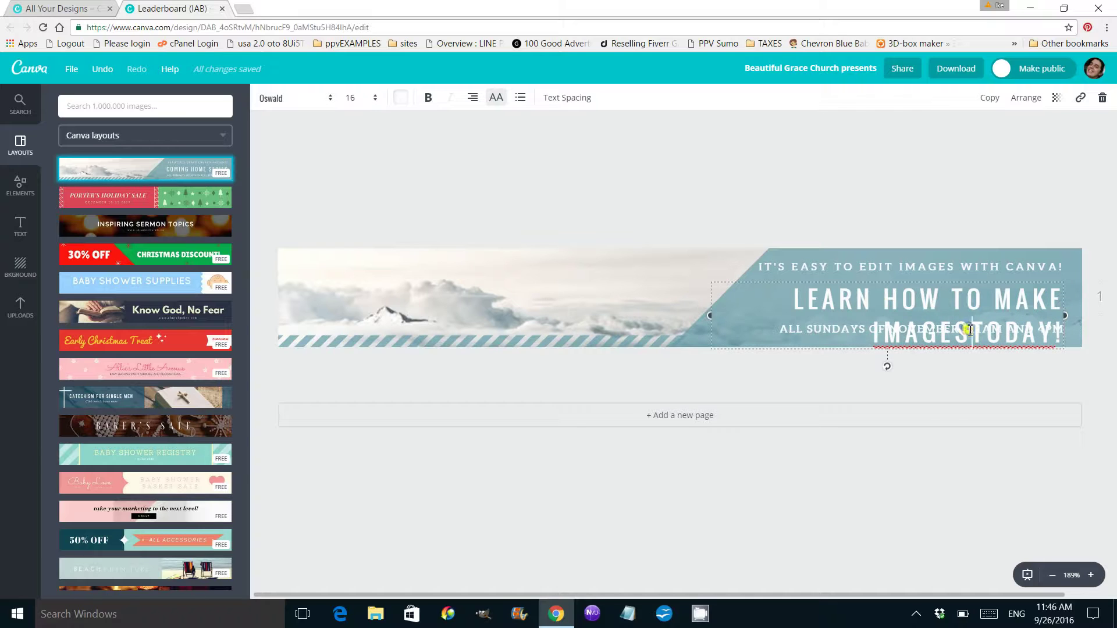
key("Escape")
Step: Shrink the headline to size 10 so it fits one line and colour it black
left_click(843, 303)
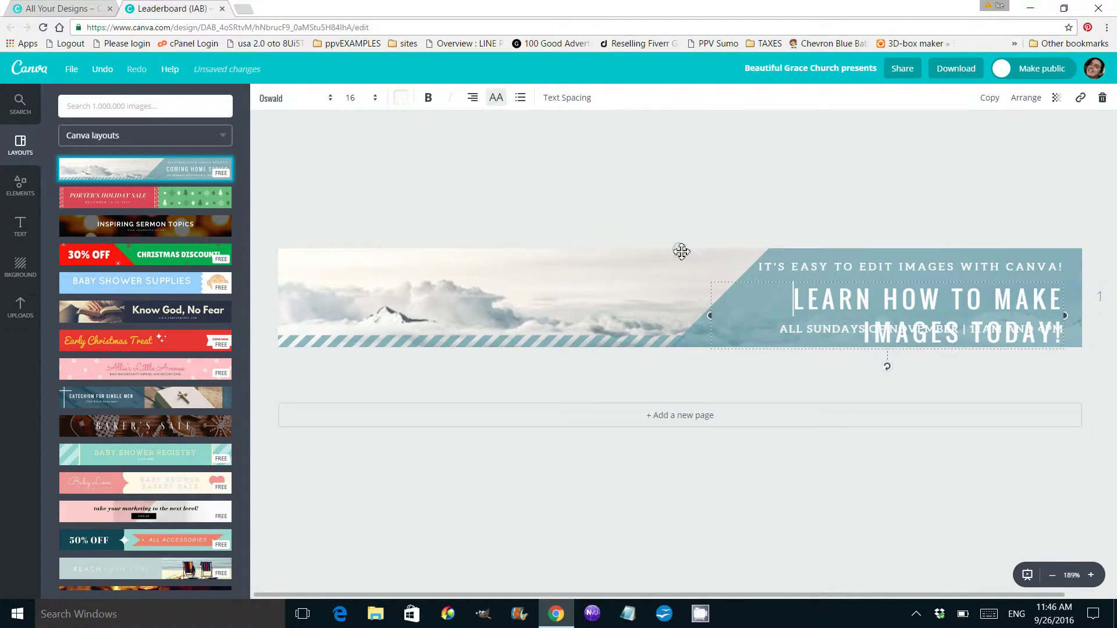
left_click(375, 98)
left_click(370, 180)
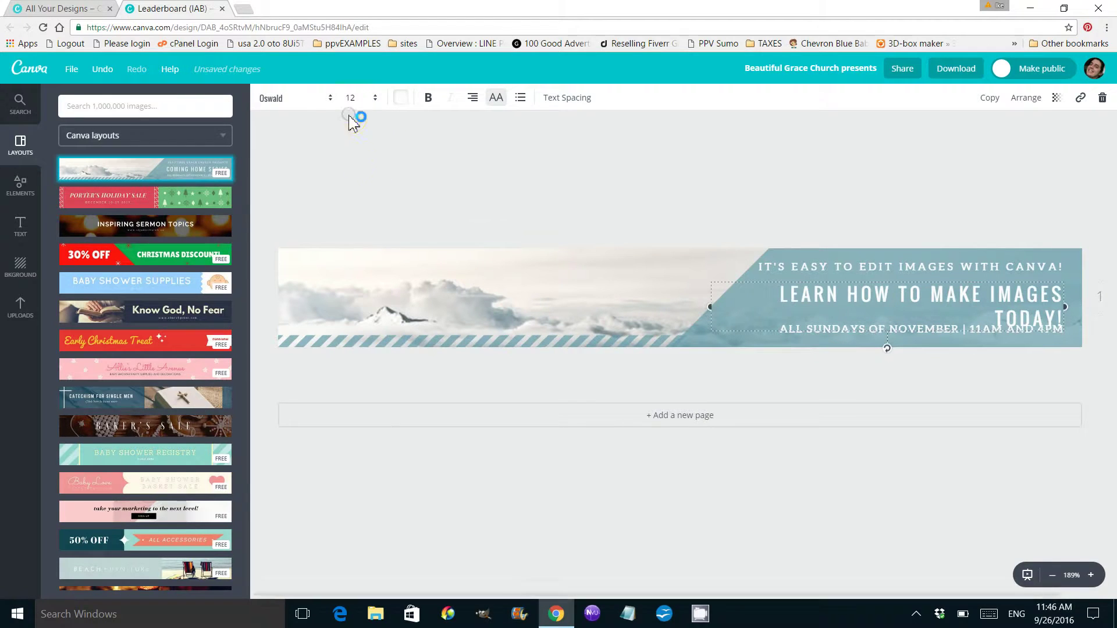
left_click(367, 98)
left_click(366, 164)
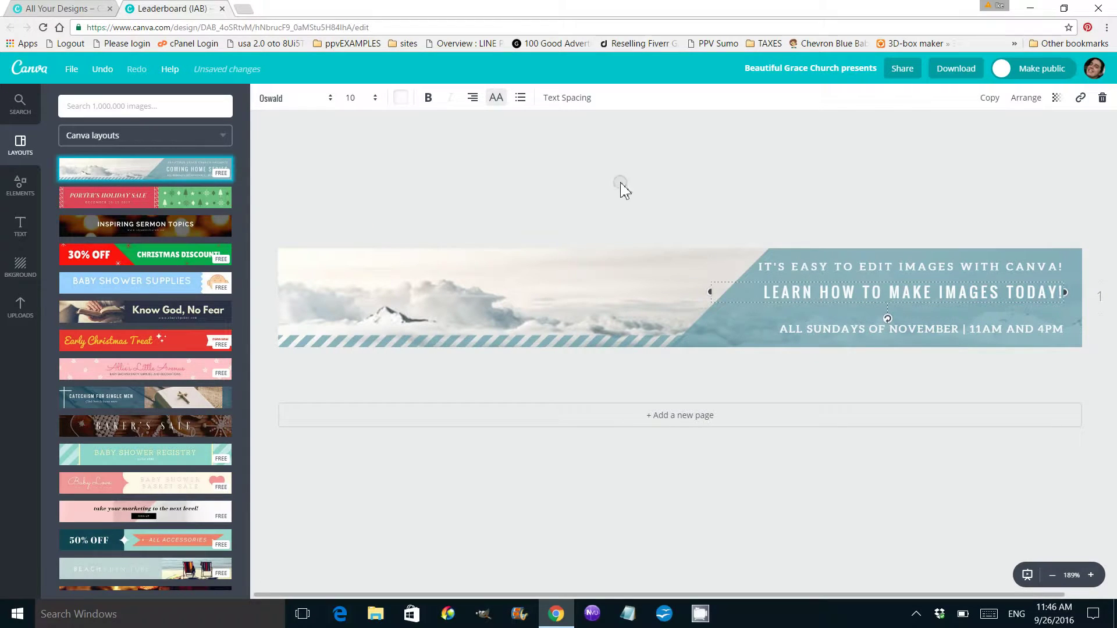
left_click(400, 99)
left_click(358, 249)
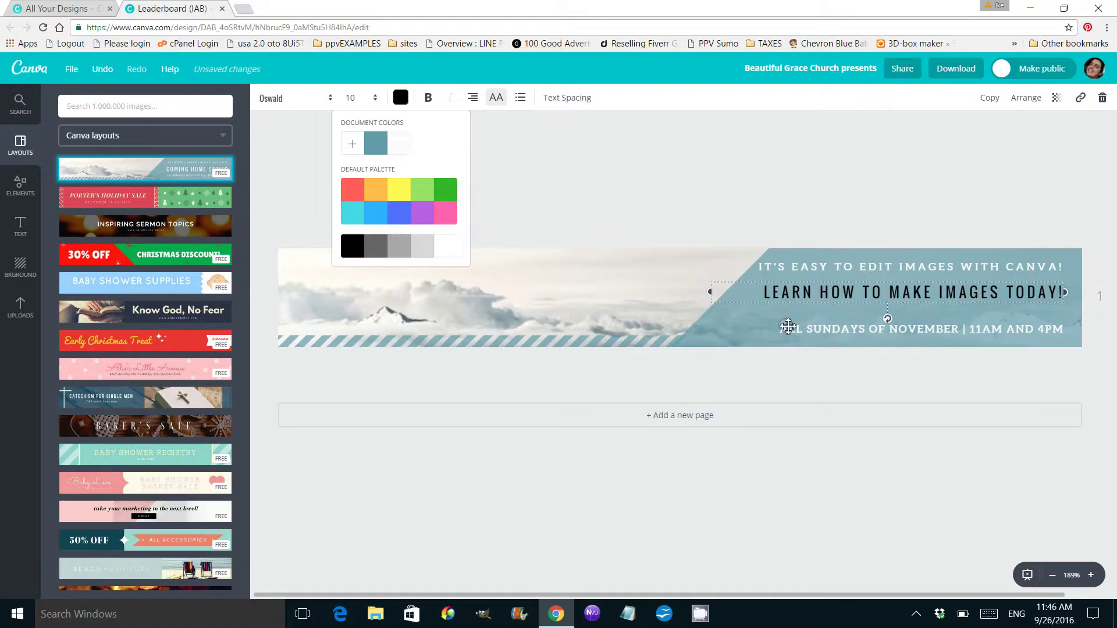
left_click(782, 328)
Step: Delete the Sundays line text and switch that line to the Alfa Slab One font
left_click_drag(779, 330, 1064, 328)
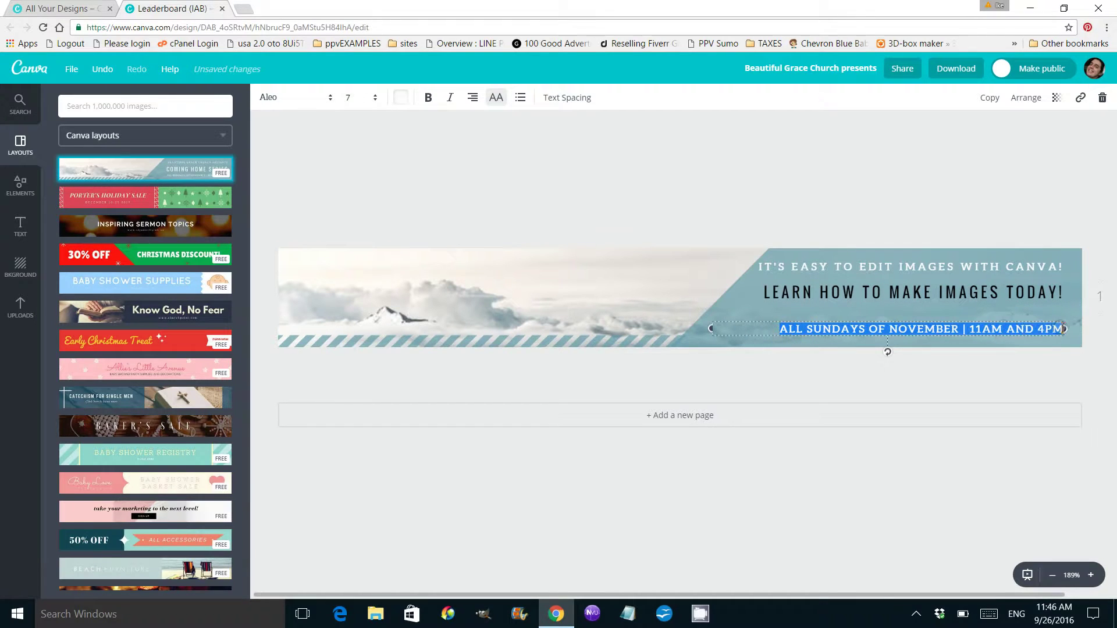
key("BackSpace")
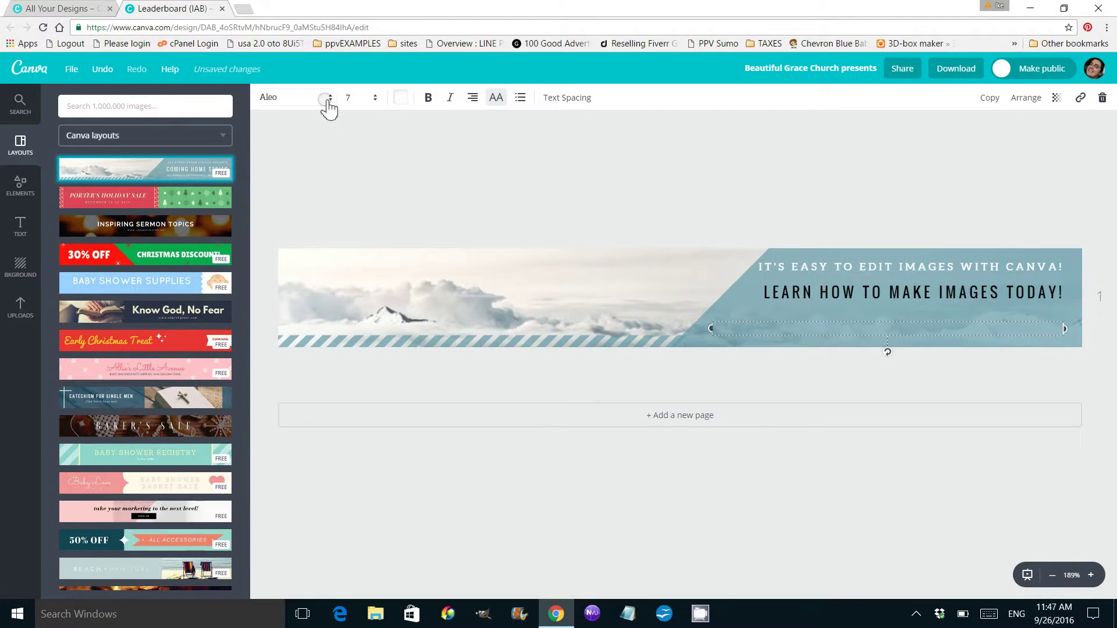
left_click(327, 100)
left_click(316, 278)
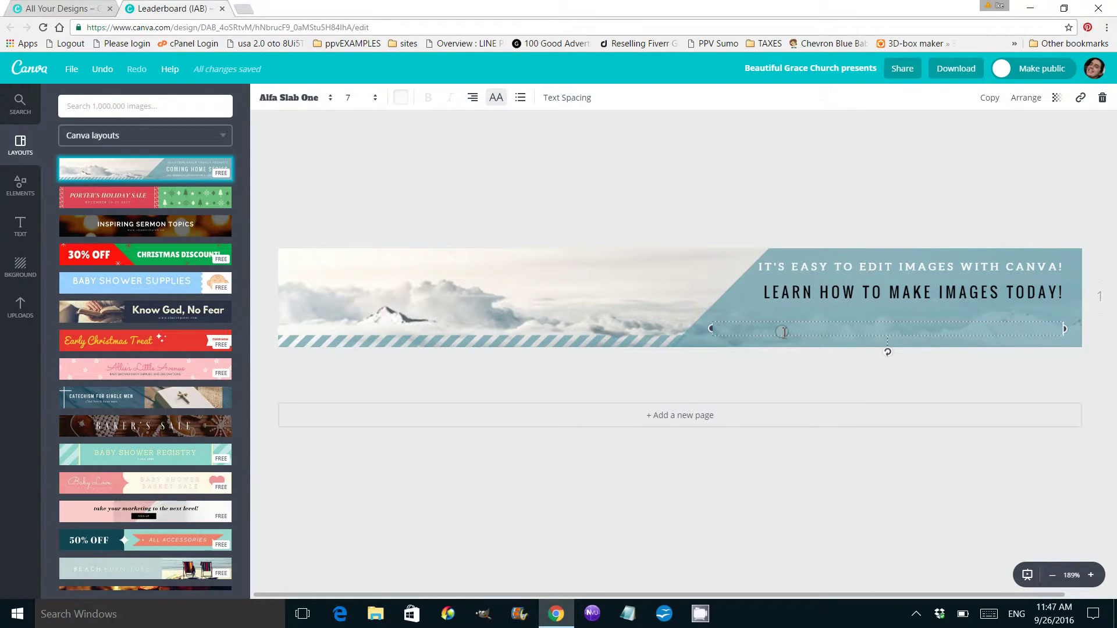
type("YOU TO CANMAKE")
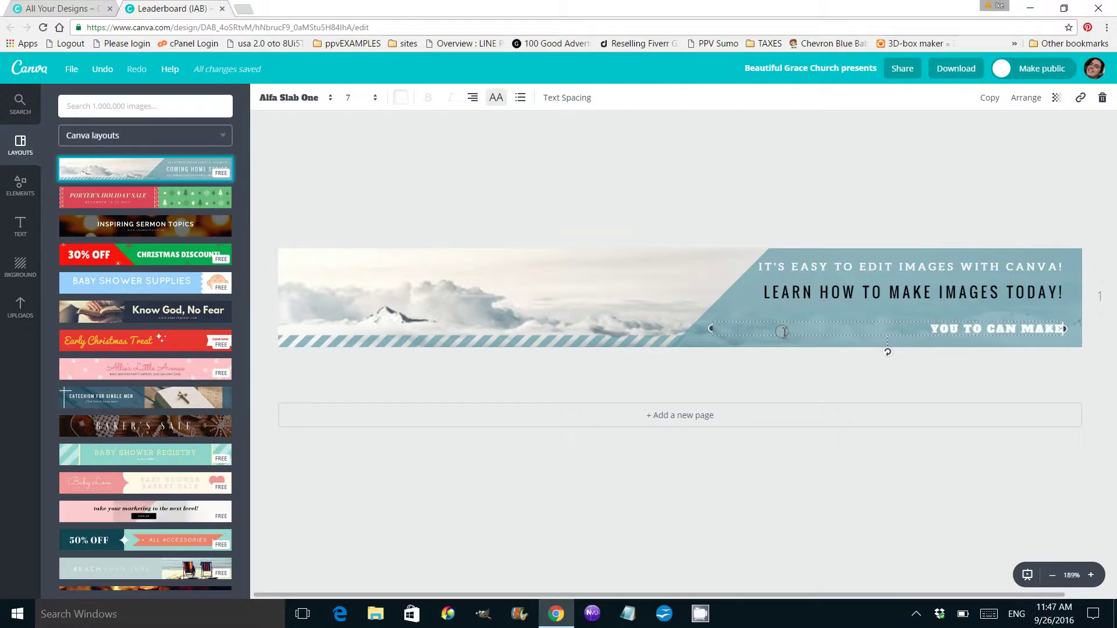
type(" BEAUT")
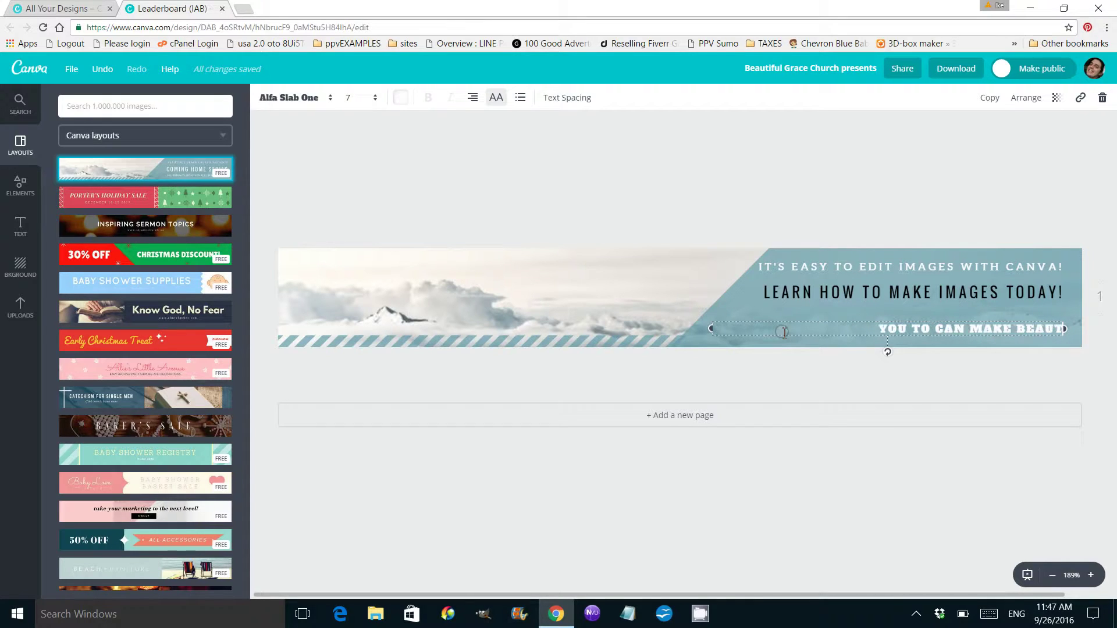
type("IFUL BANNER ADS ")
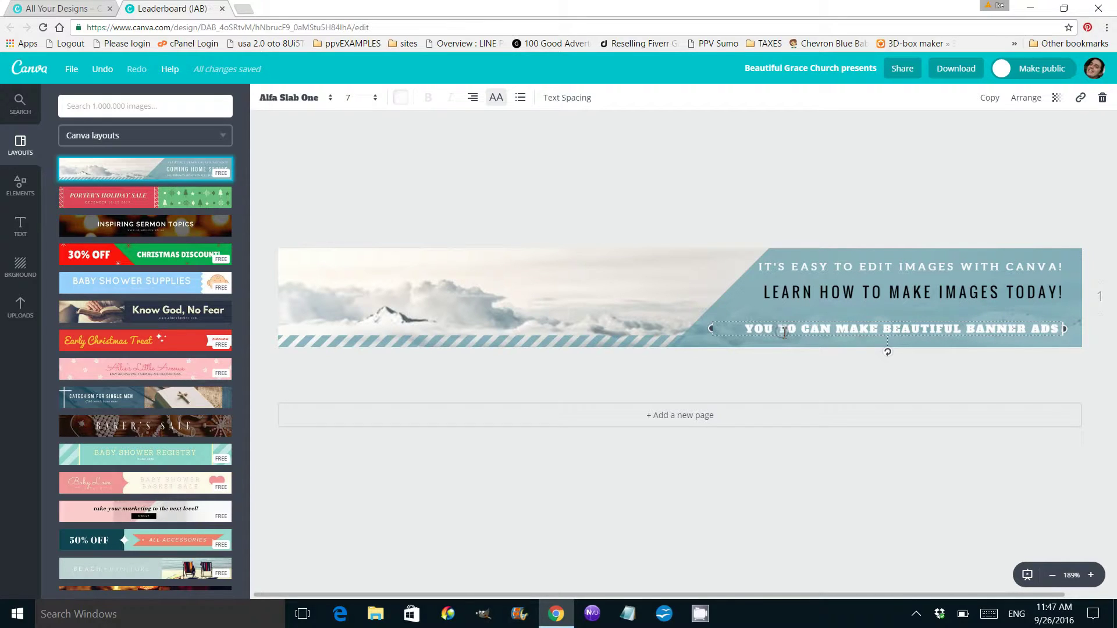
type("WITH CANVA")
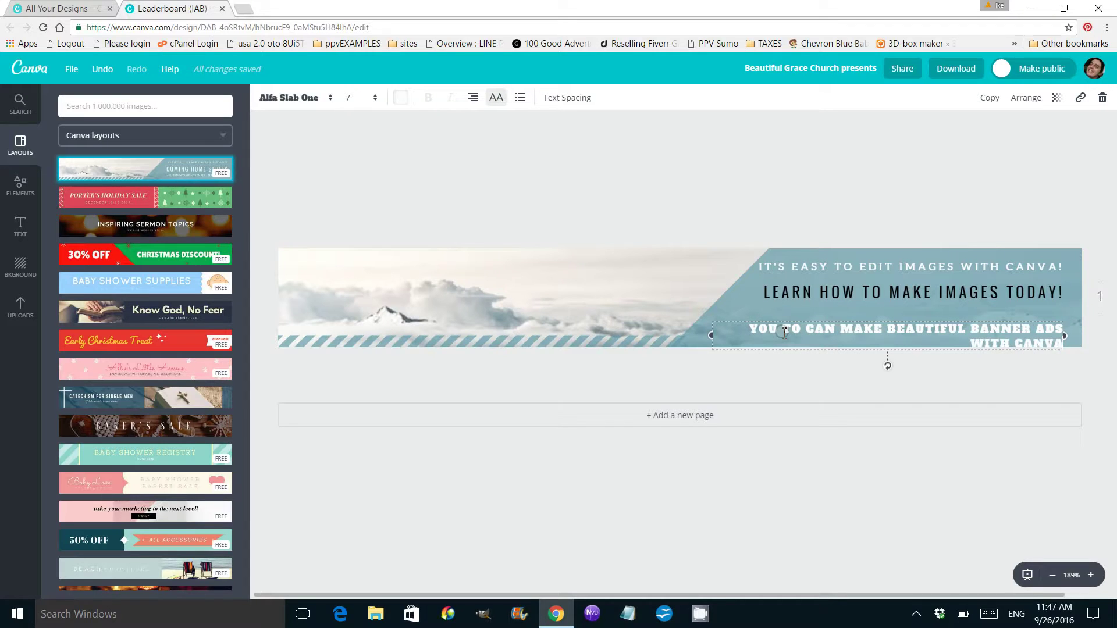
type("!")
Step: Centre the slogan and move it up onto the teal panel
left_click(472, 97)
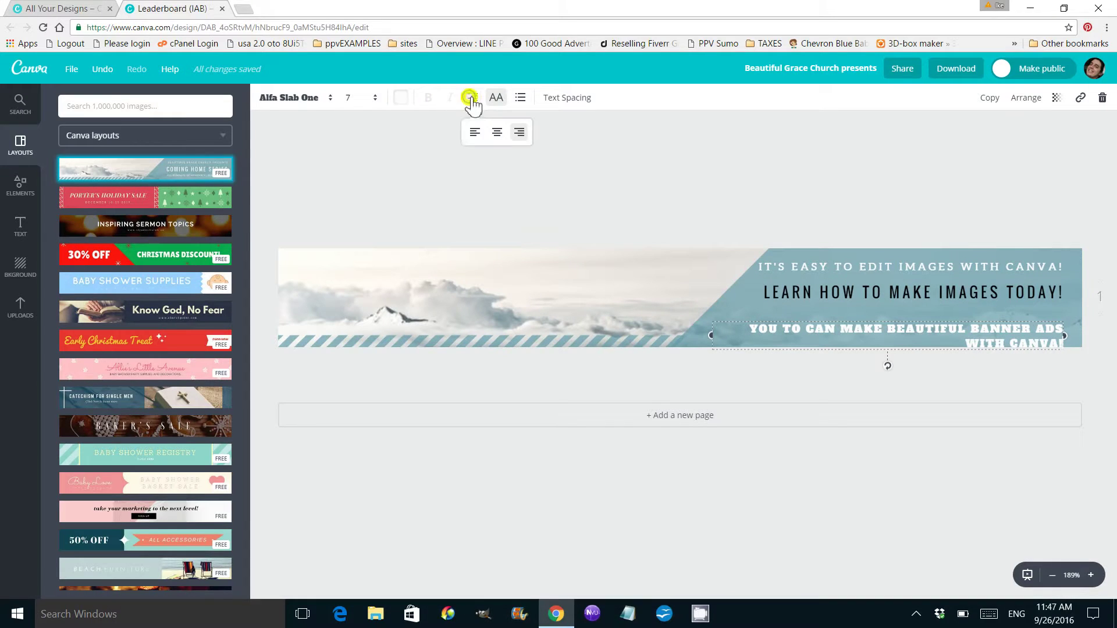
left_click(475, 132)
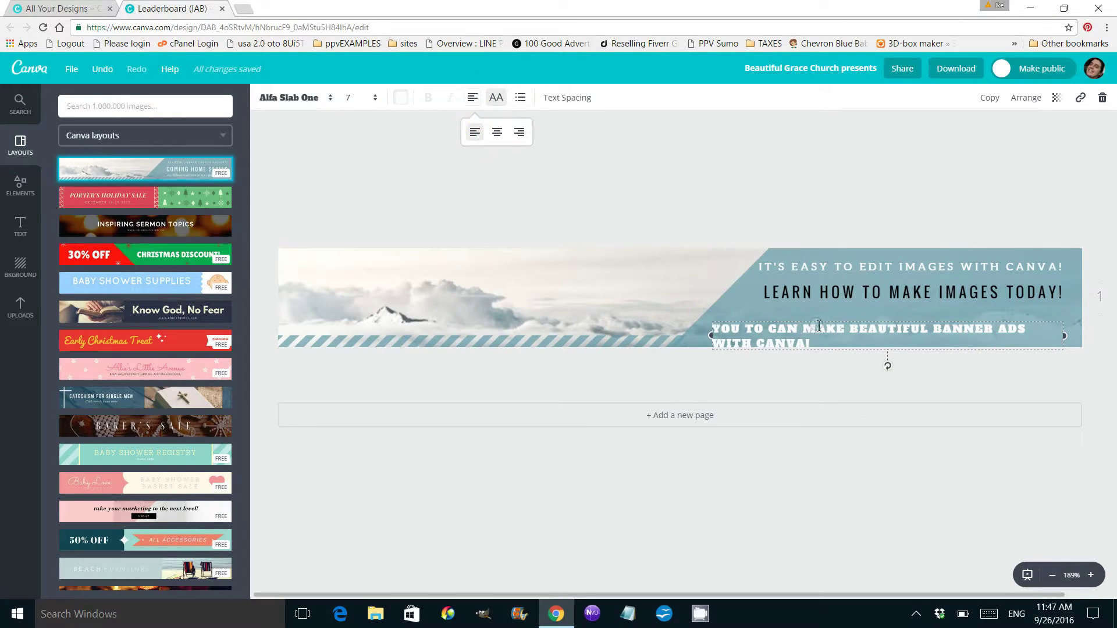
left_click(497, 131)
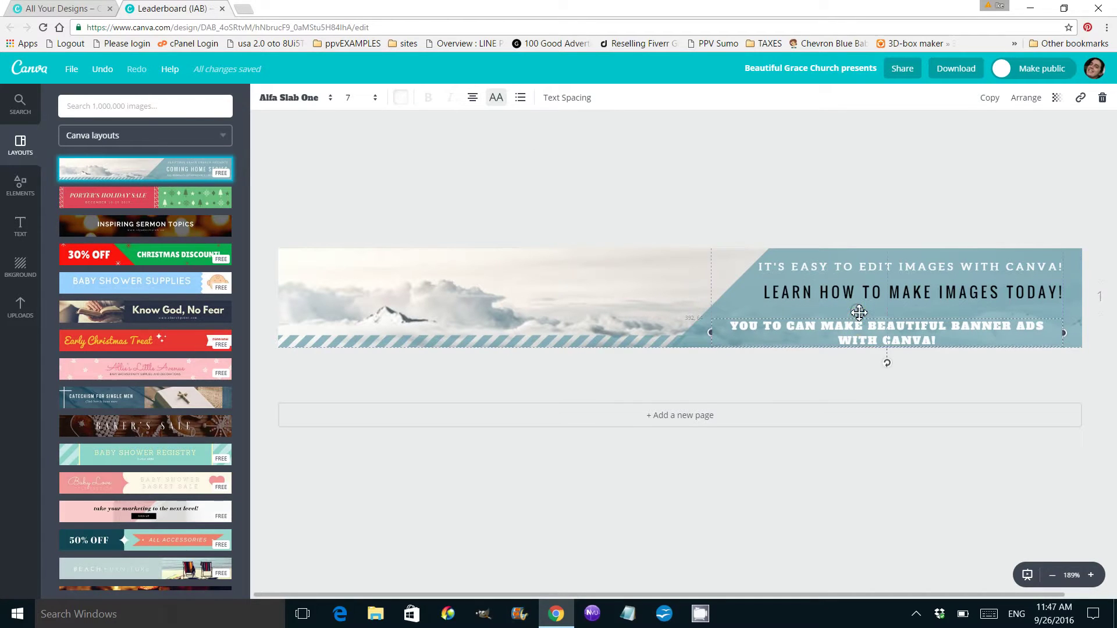
left_click_drag(860, 321, 870, 305)
Step: Set the slogan to size 10 after trying 16 and 14, and keep it white after trying purple
left_click(366, 99)
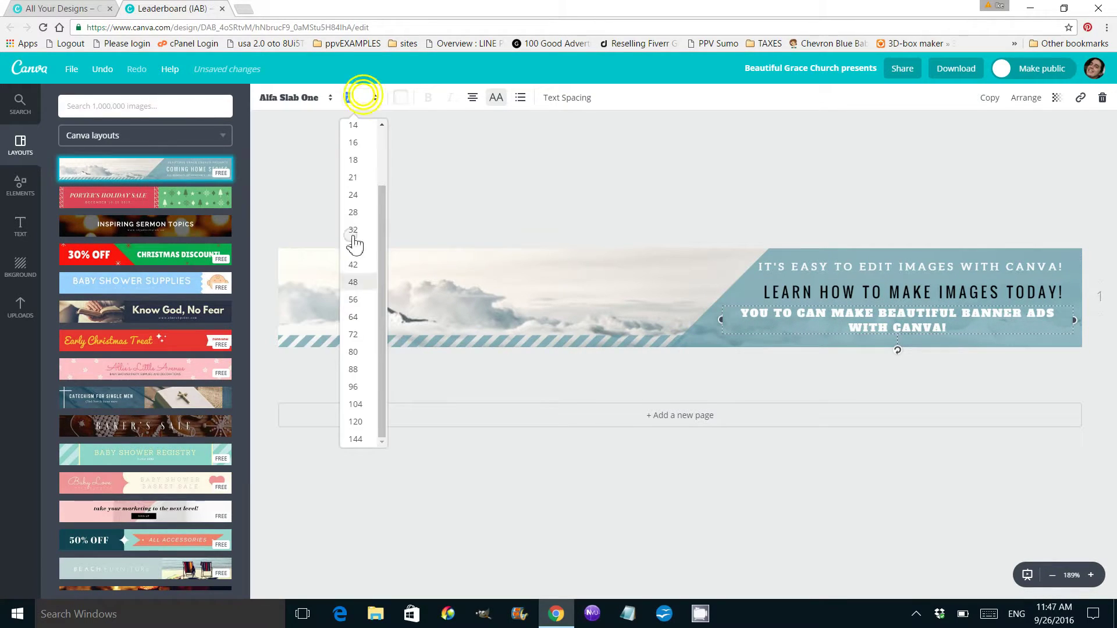
left_click(366, 151)
left_click(368, 101)
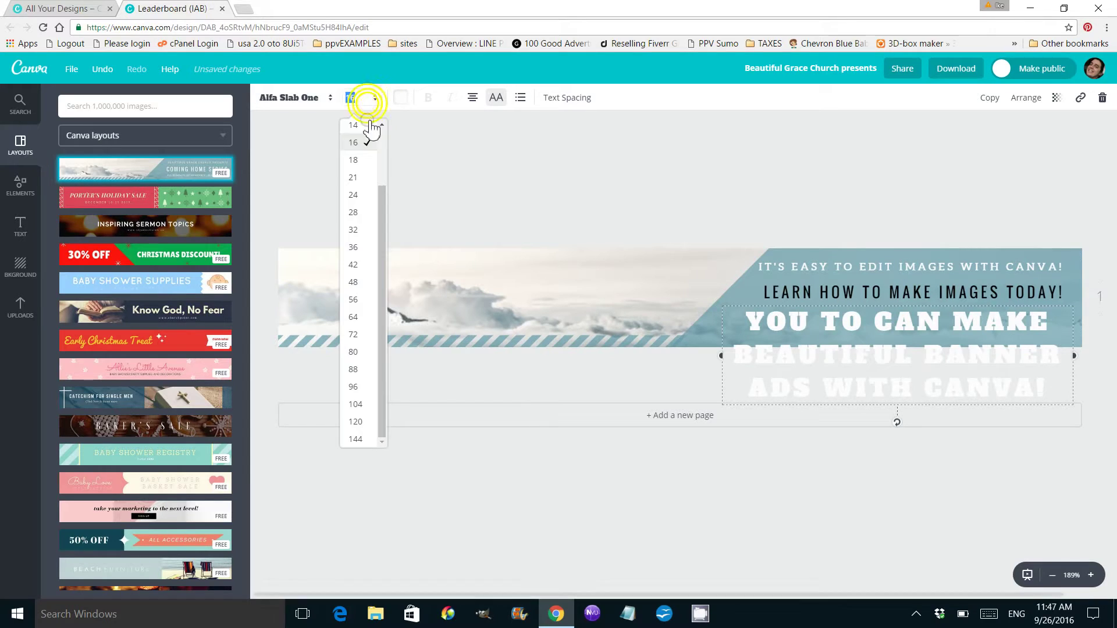
left_click(367, 125)
left_click(377, 100)
scroll(384, 147, "up", 2)
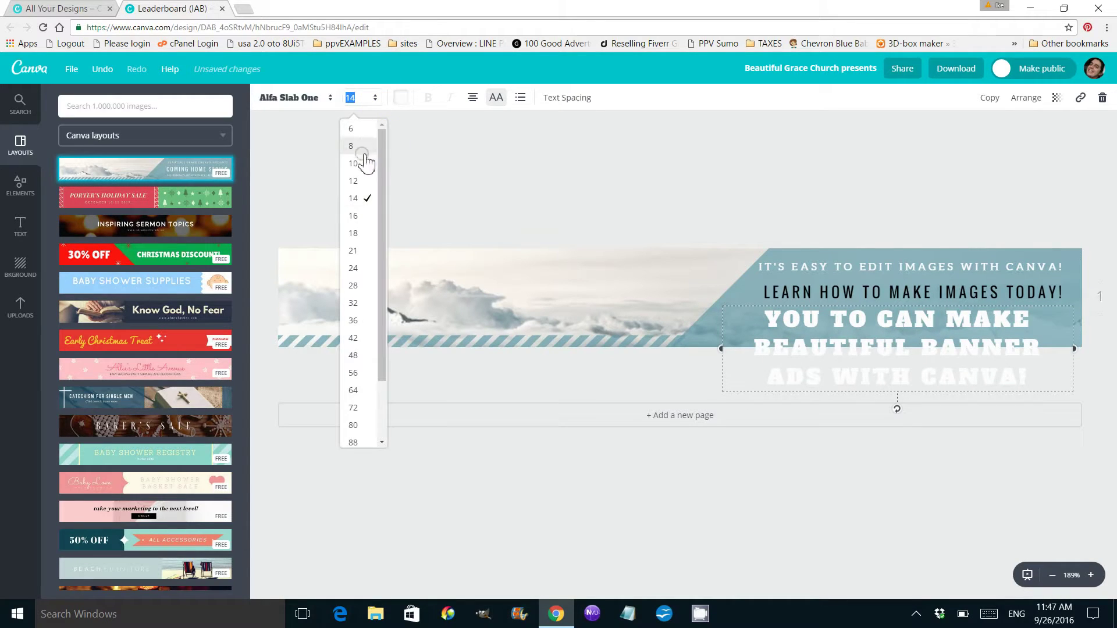
left_click(362, 158)
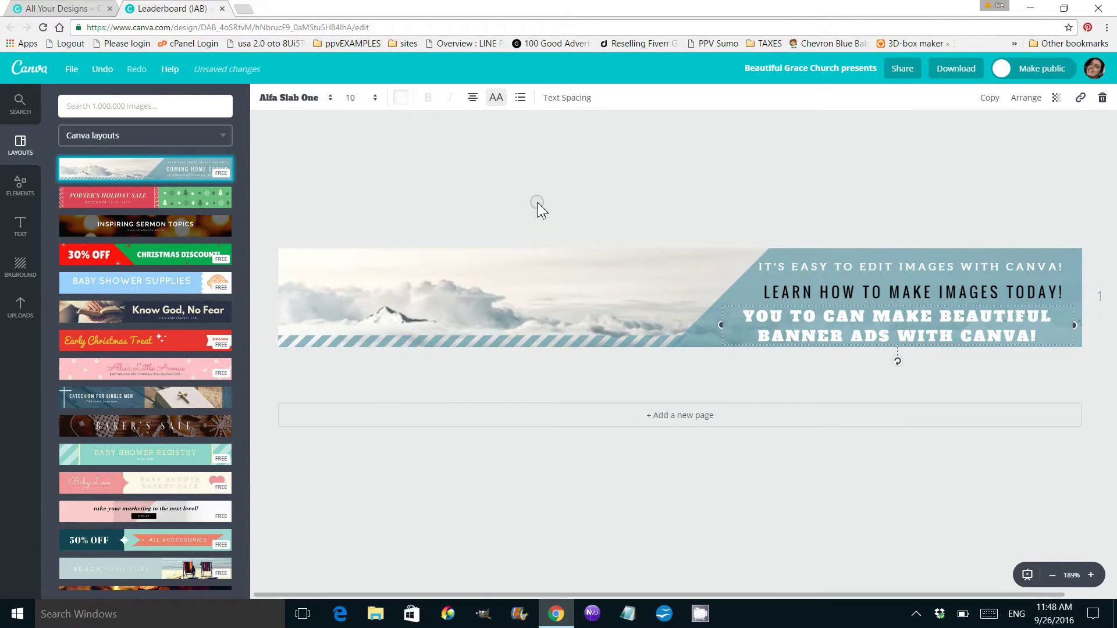
left_click(401, 97)
left_click(423, 215)
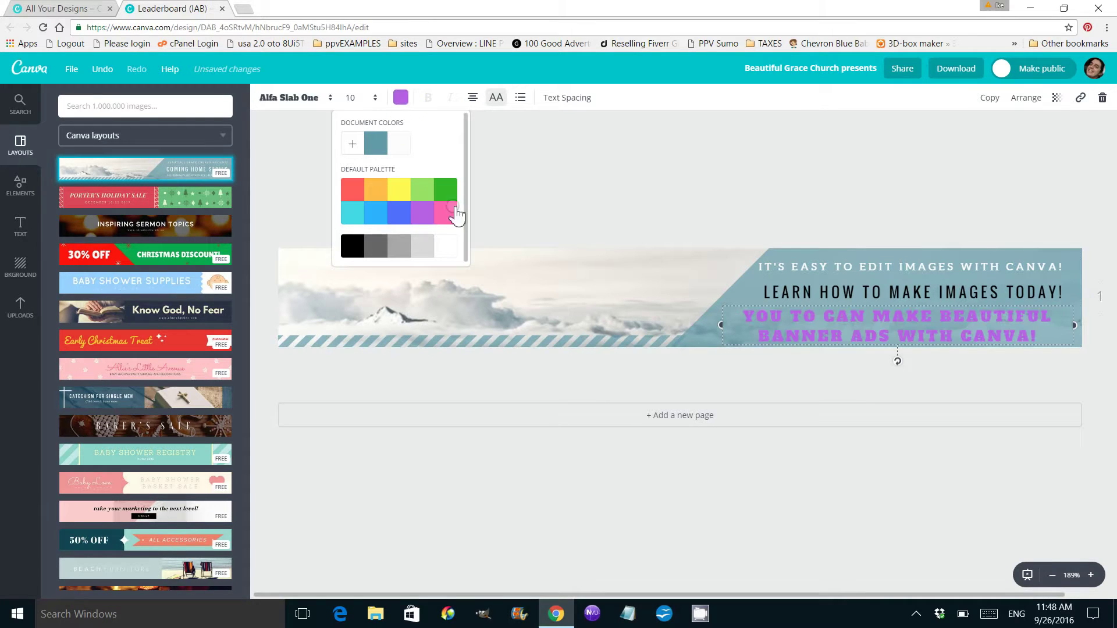
left_click(429, 246)
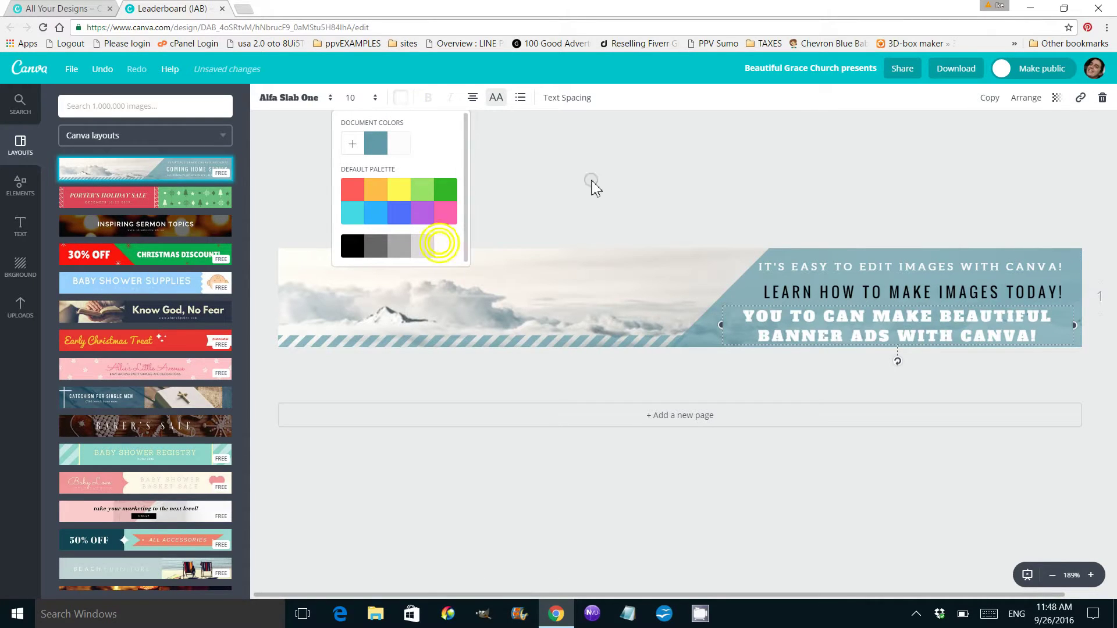
Step: Deselect the slogan so the finished three-line banner shows, then peek at the system tray
left_click(652, 164)
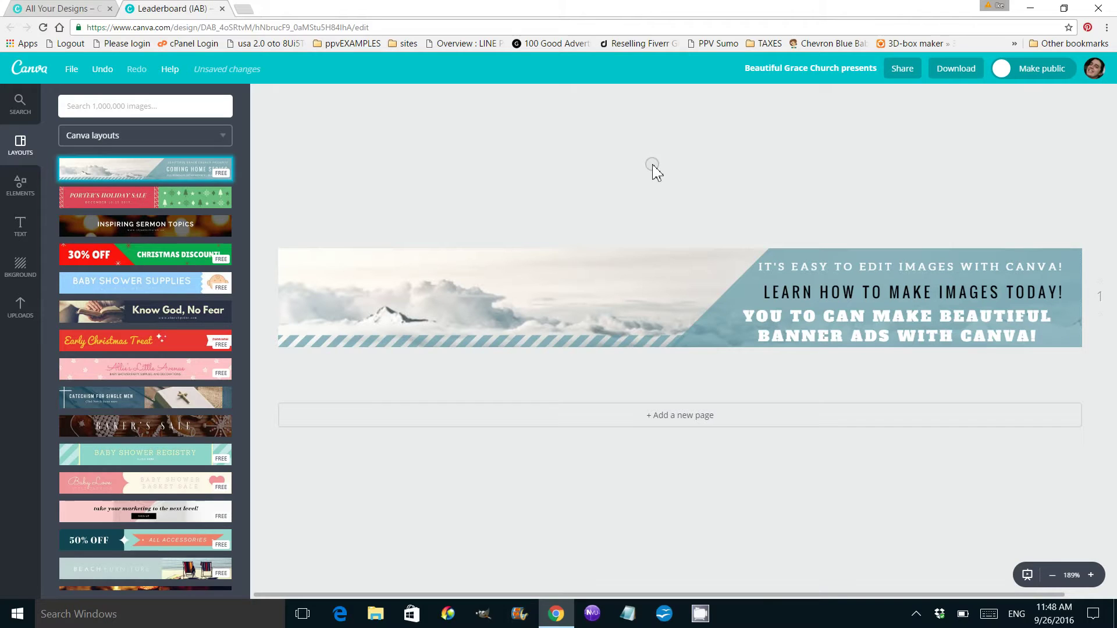
left_click(912, 614)
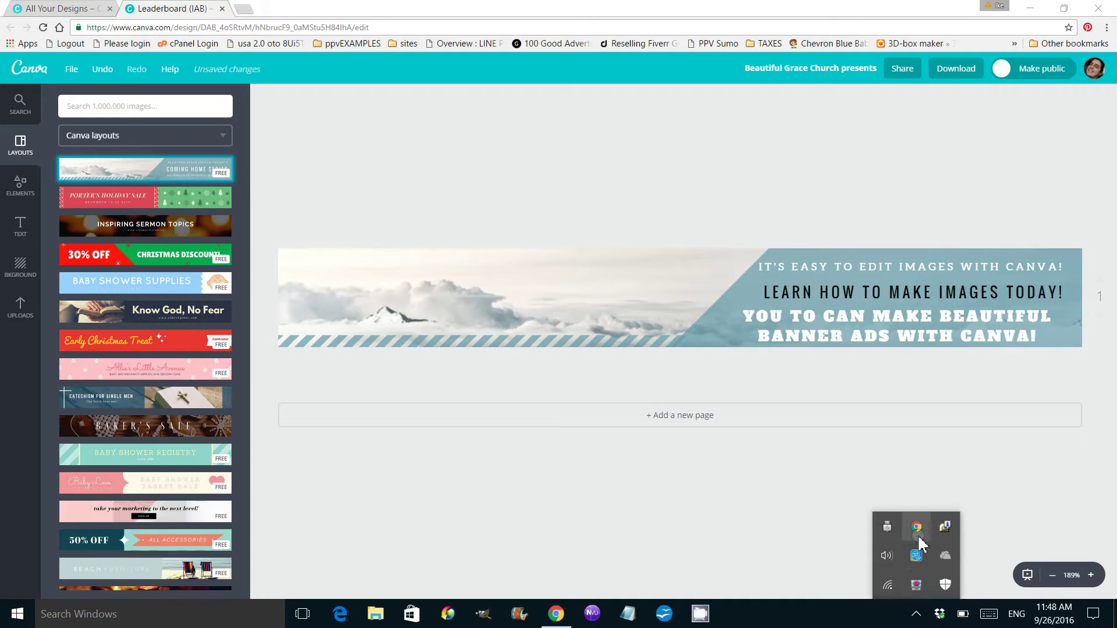